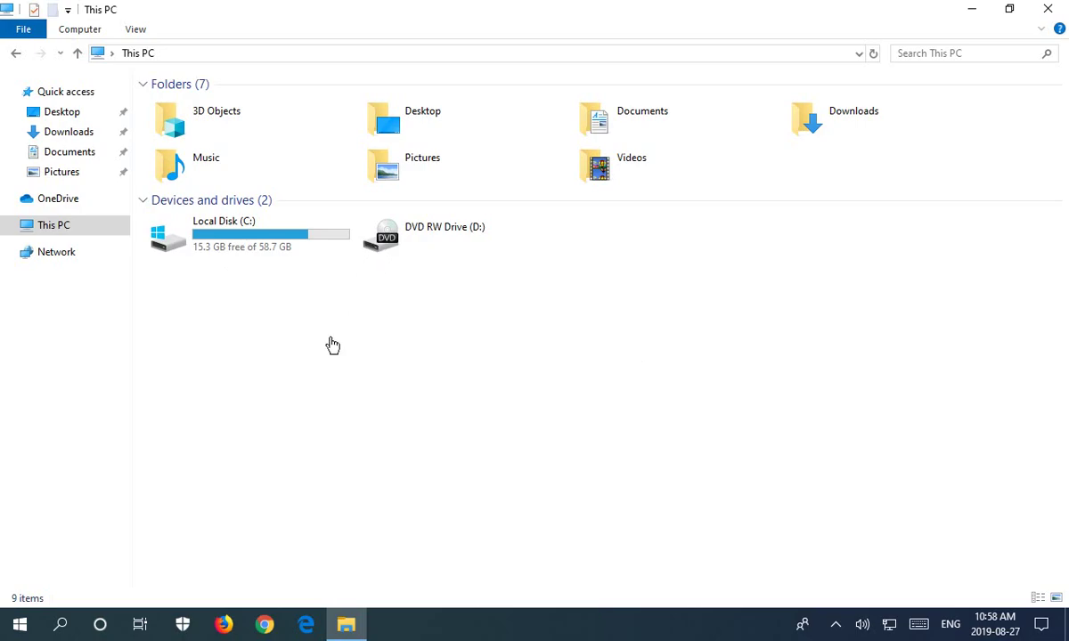
Step: Open the Windows tool for creating and formatting hard disk partitions and initialise Disk 1 with the MBR partition style
left_click(20, 625)
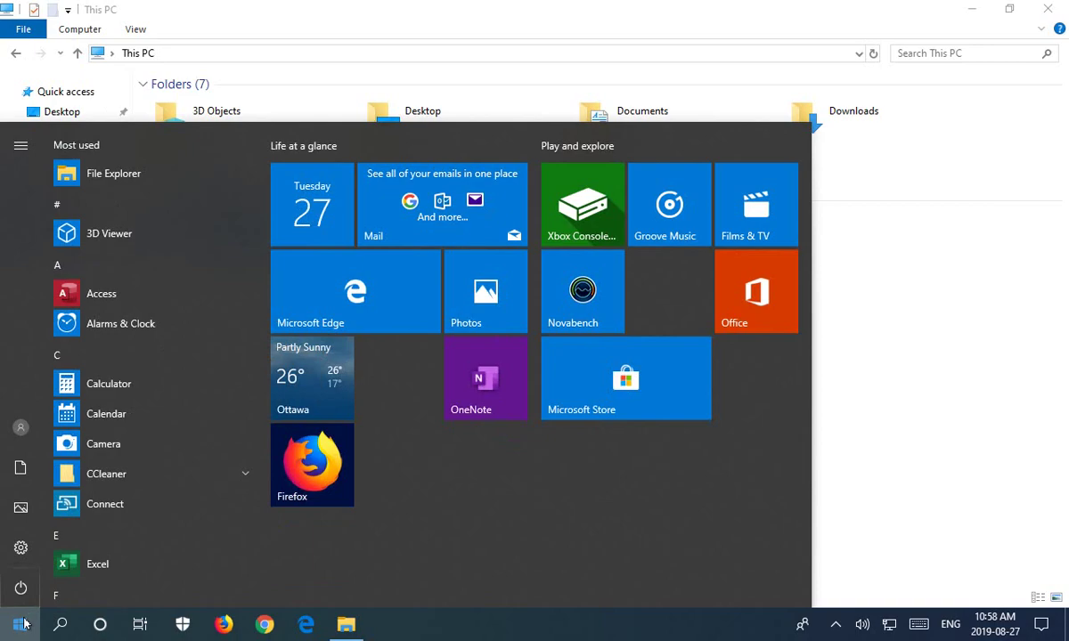
type("disk")
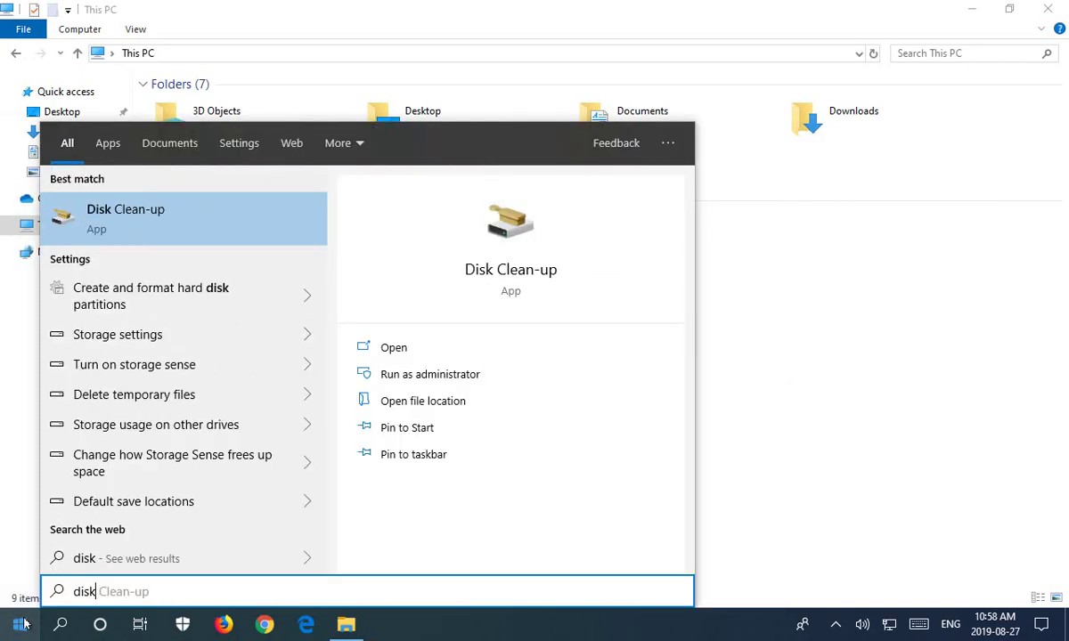
type(" m")
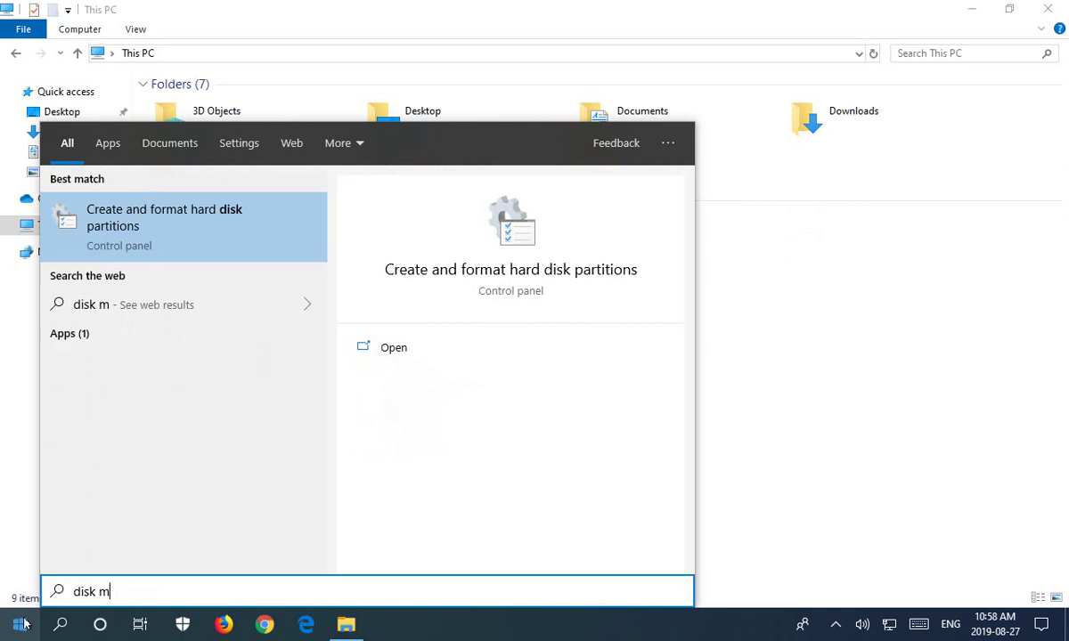
type("a")
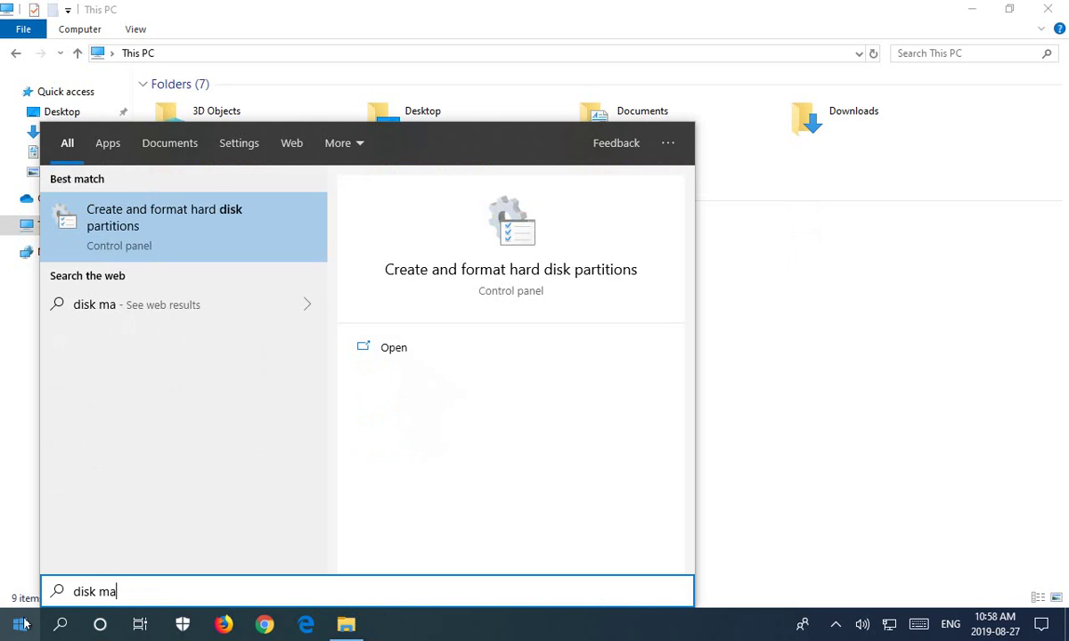
left_click(132, 236)
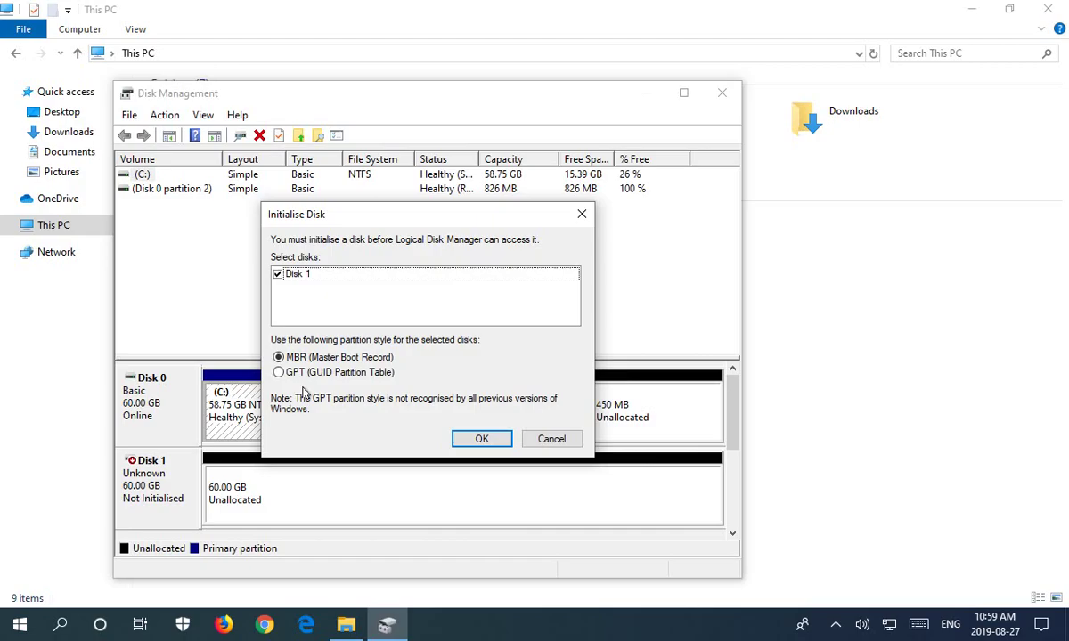
left_click(482, 439)
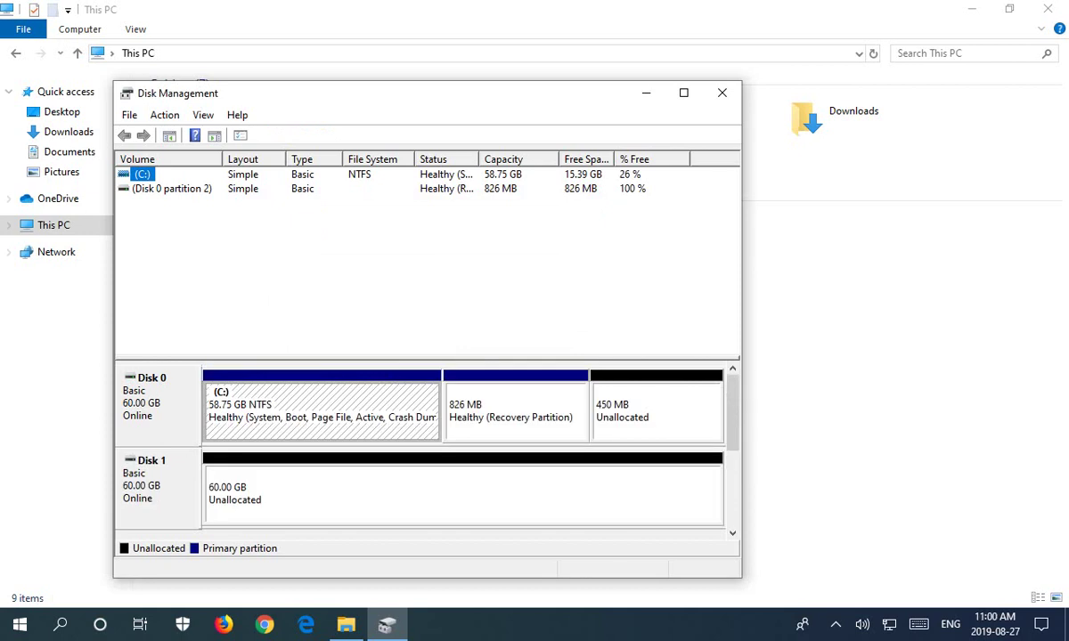
Step: Start a new simple volume on Disk 1's unallocated space, using the full 61437 MB and drive letter B
right_click(282, 492)
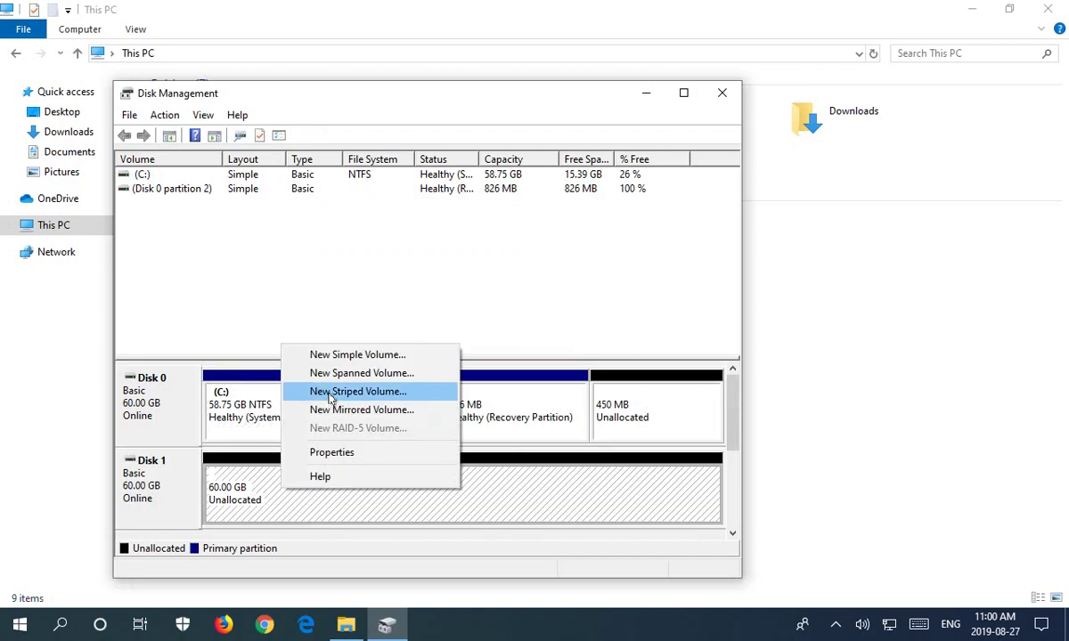
left_click(339, 364)
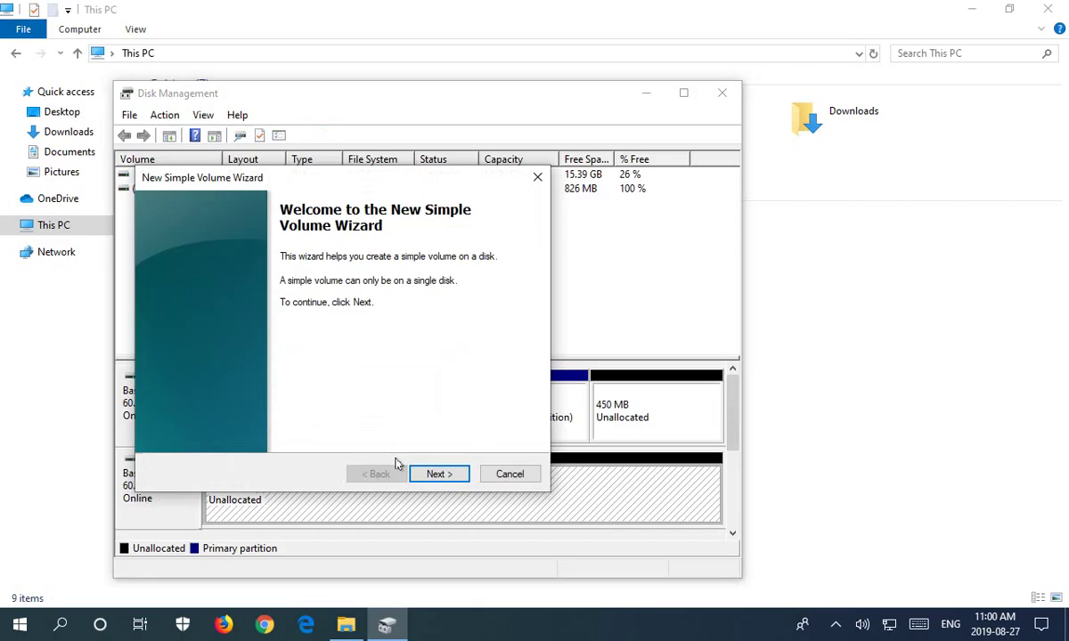
left_click(435, 479)
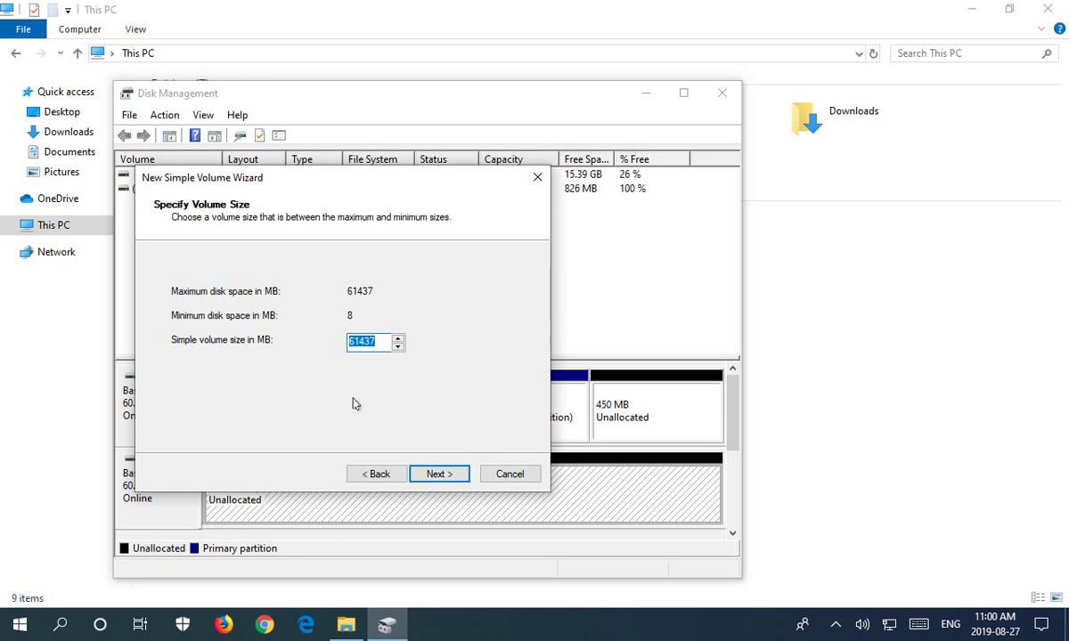
left_click(438, 476)
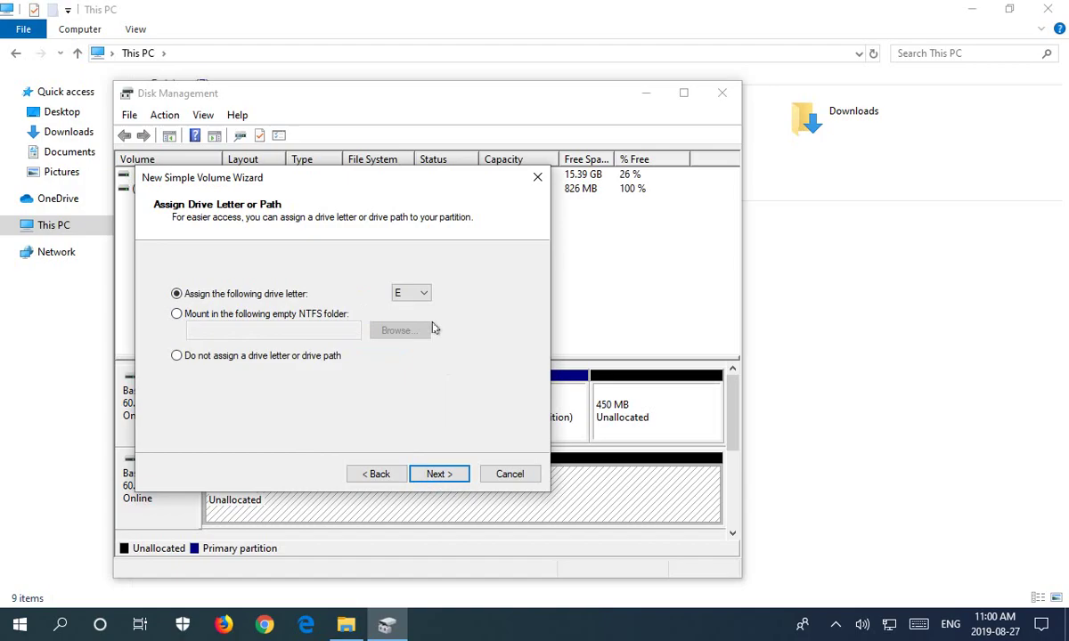
left_click(425, 297)
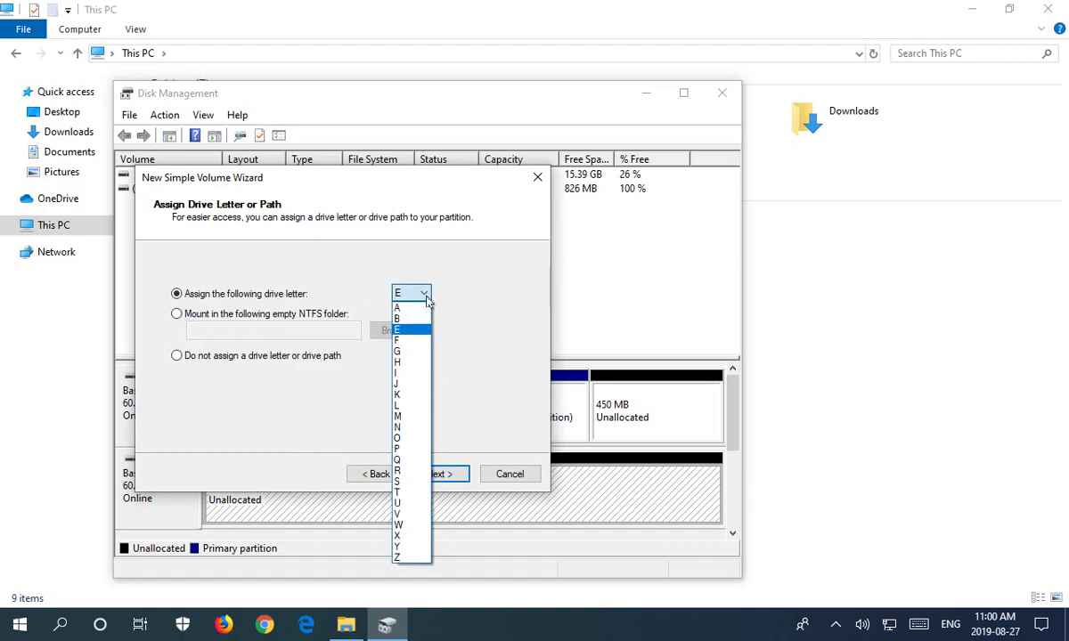
left_click(415, 319)
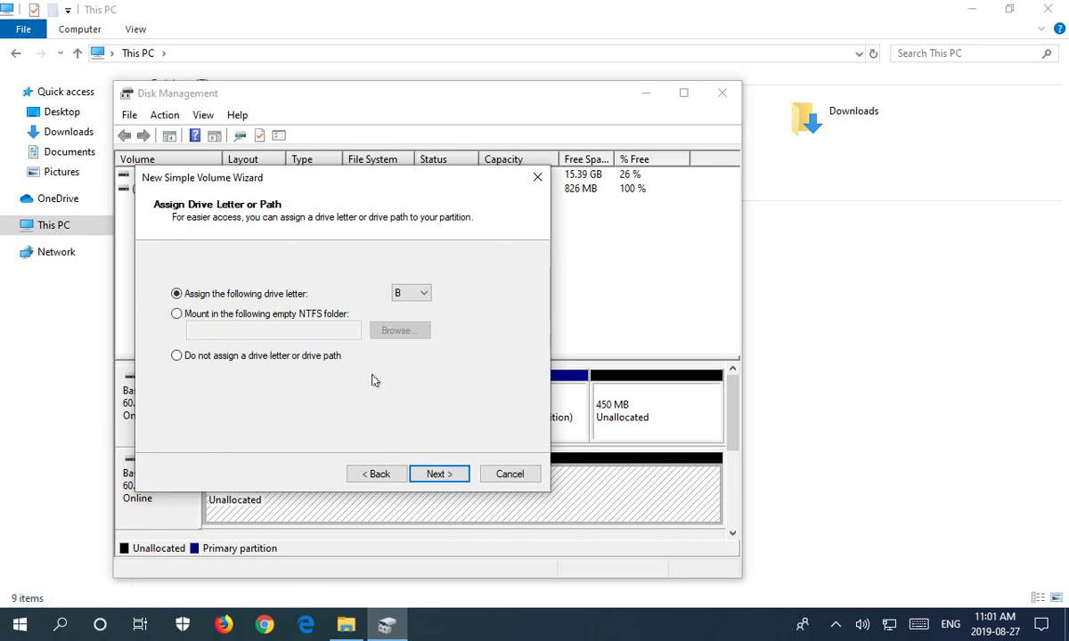
left_click(440, 475)
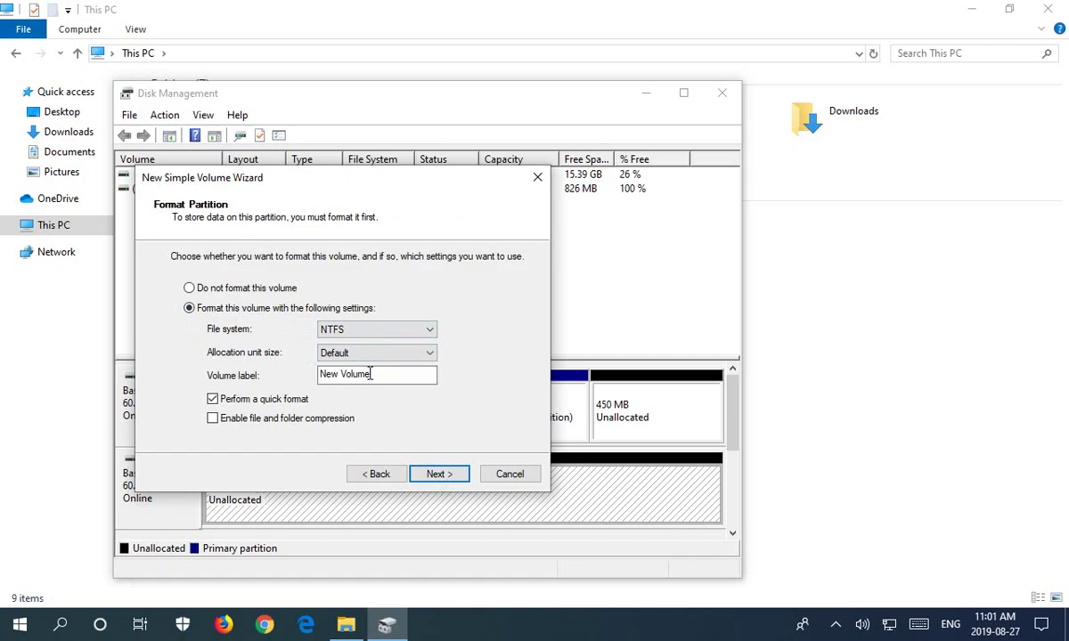
Step: Label the volume "Backup Drive", keep the NTFS quick format settings, and finish creating it
left_click_drag(369, 375, 319, 375)
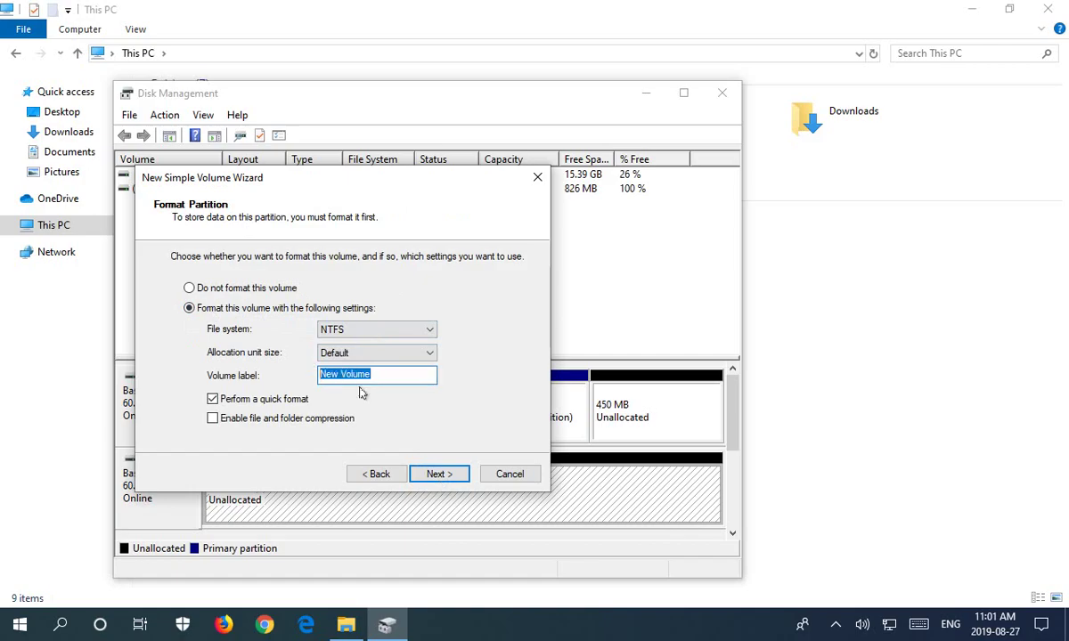
type("Ba")
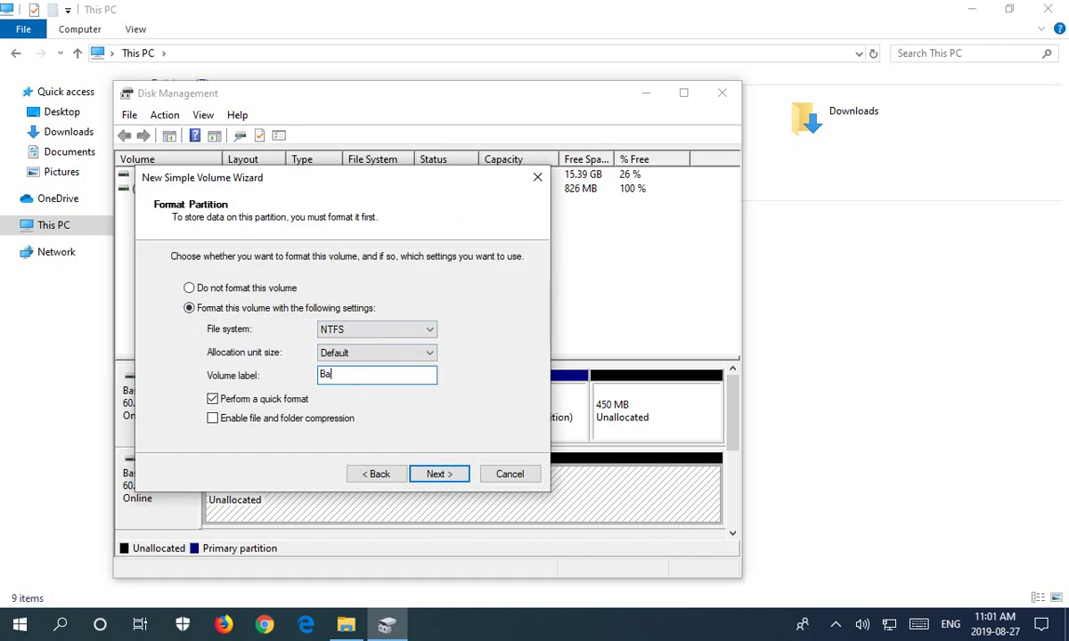
type("ckup Drive")
left_click(440, 474)
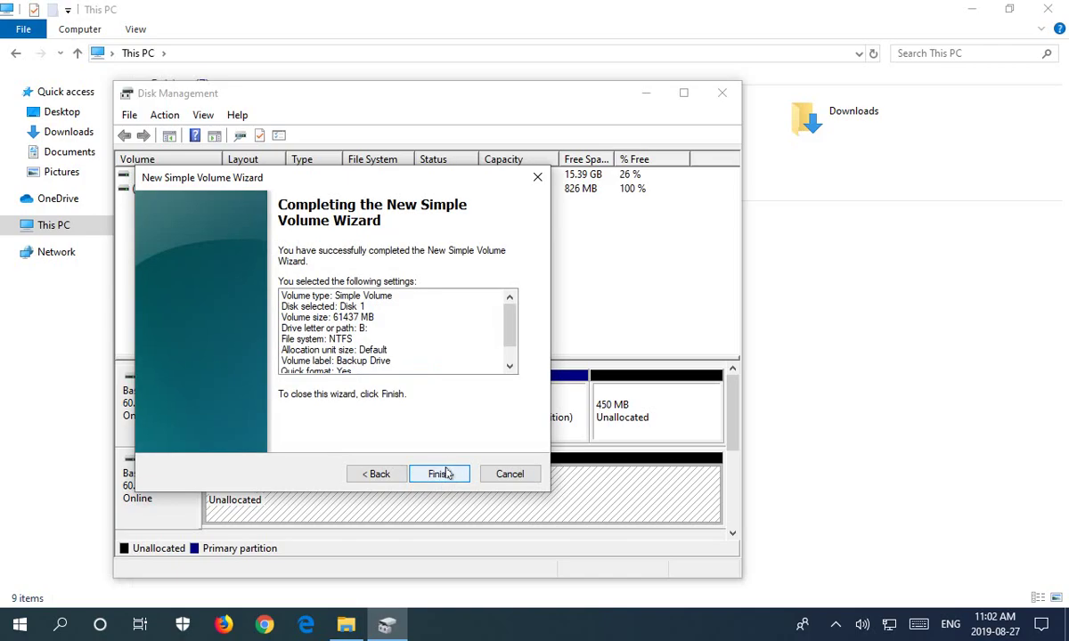
left_click(440, 475)
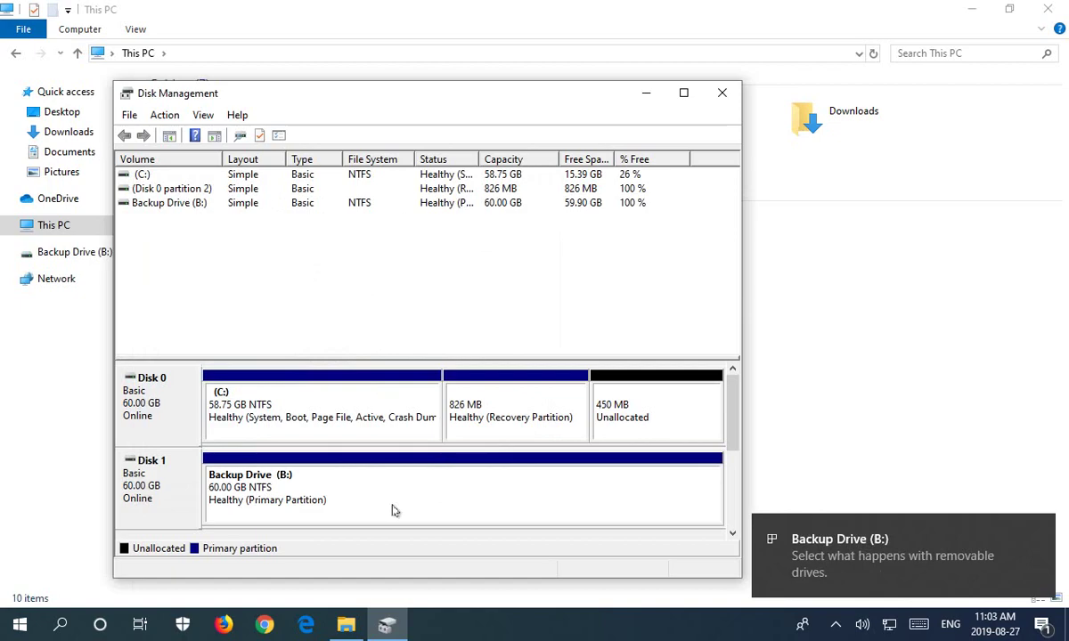
Step: Open the new Backup Drive (B:) in File Explorer and expand This PC in the folder tree
left_click(886, 561)
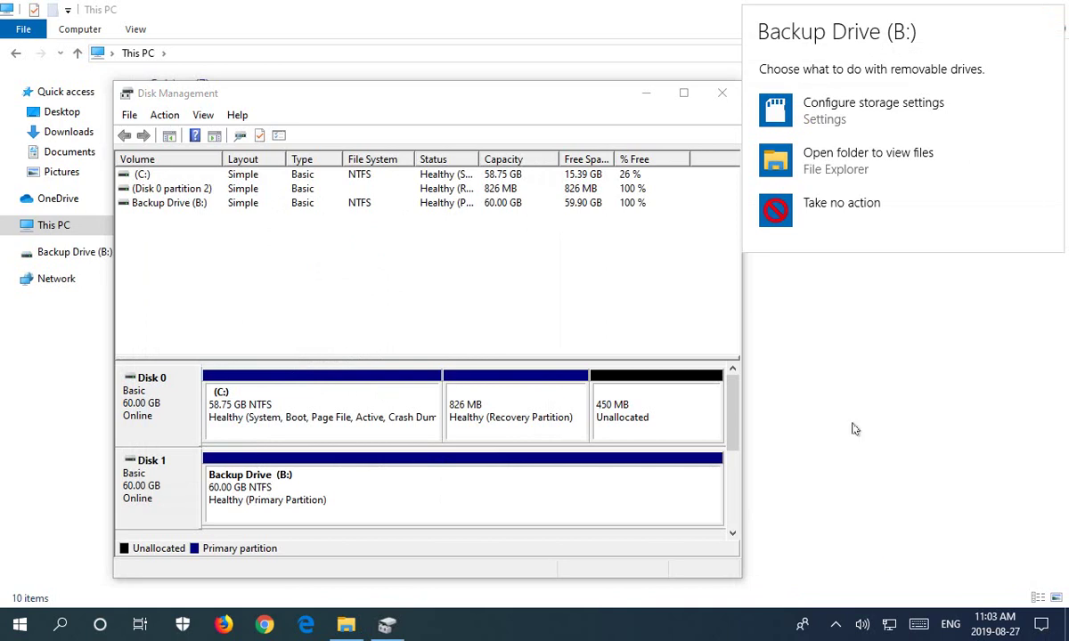
left_click(833, 169)
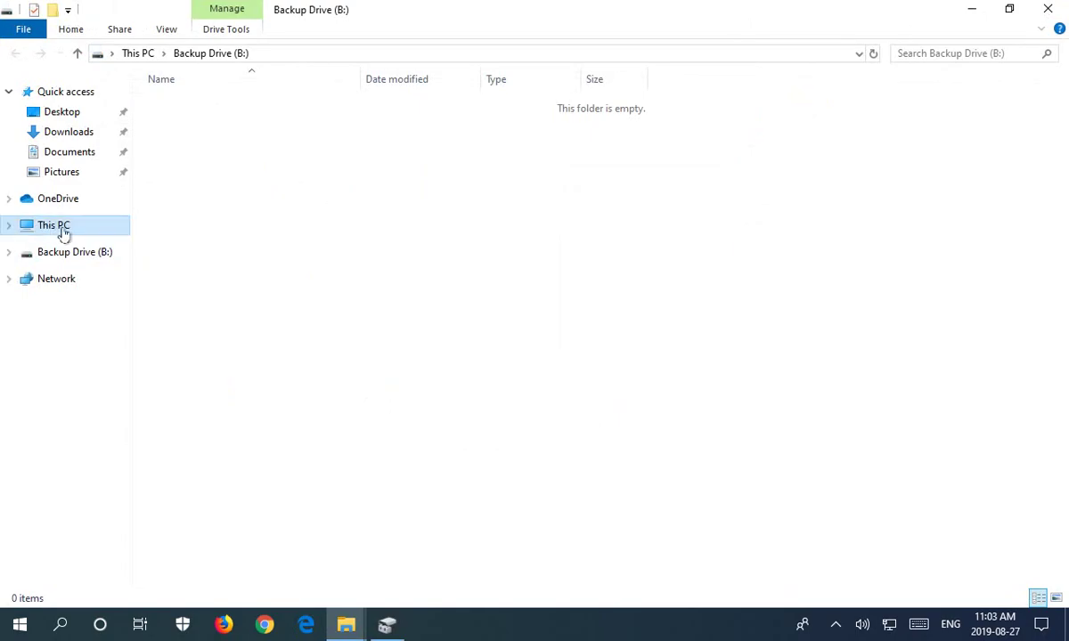
left_click(8, 228)
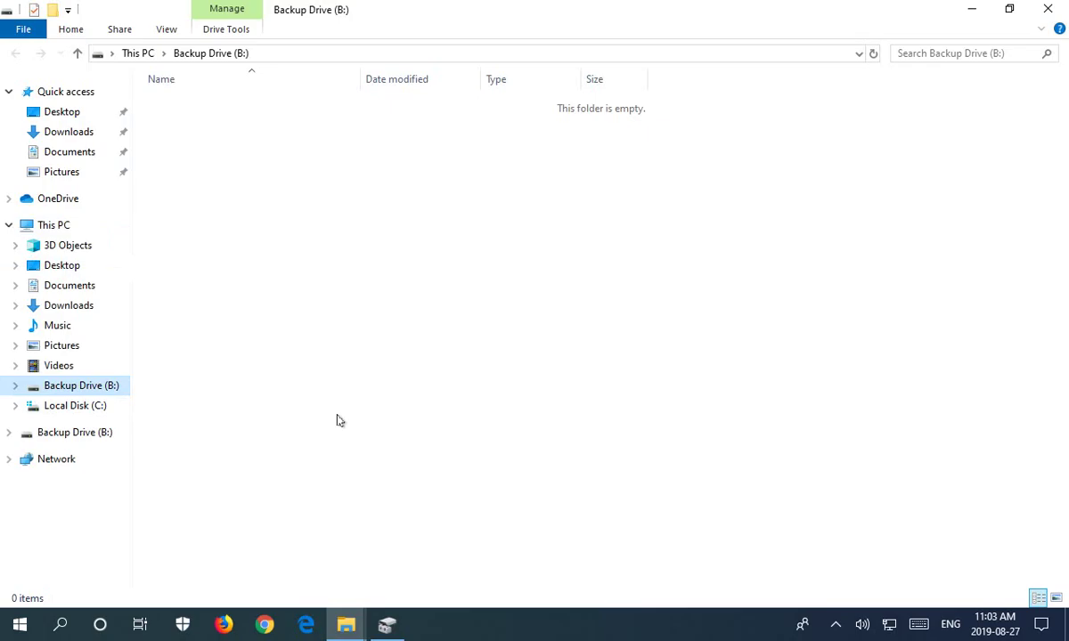
Step: Create a new text document named test.txt on Backup Drive (B:)
right_click(270, 268)
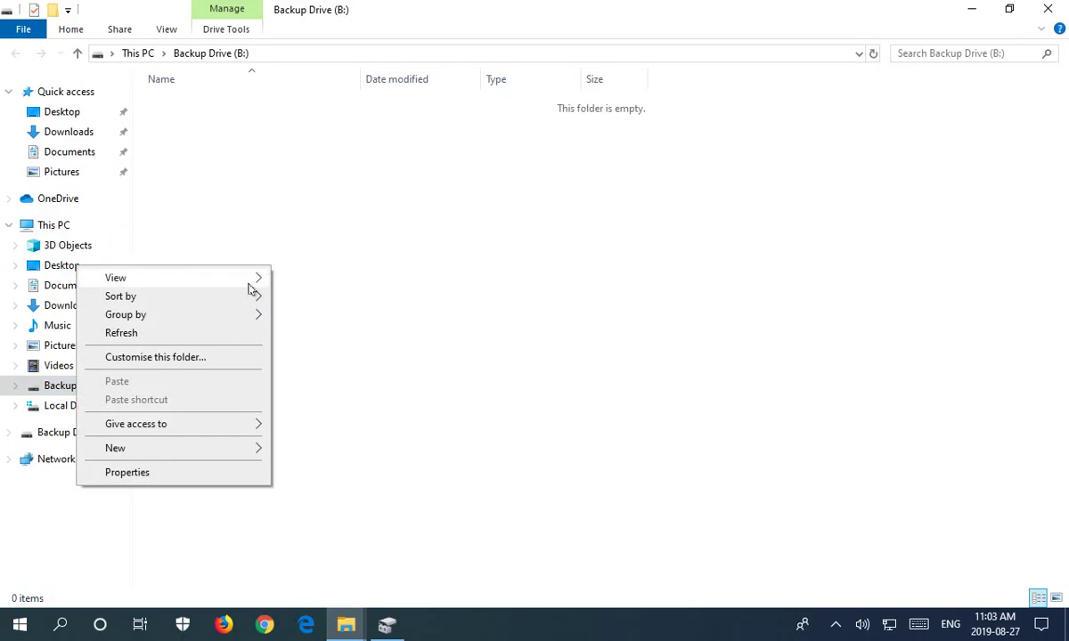
mouse_move(190, 449)
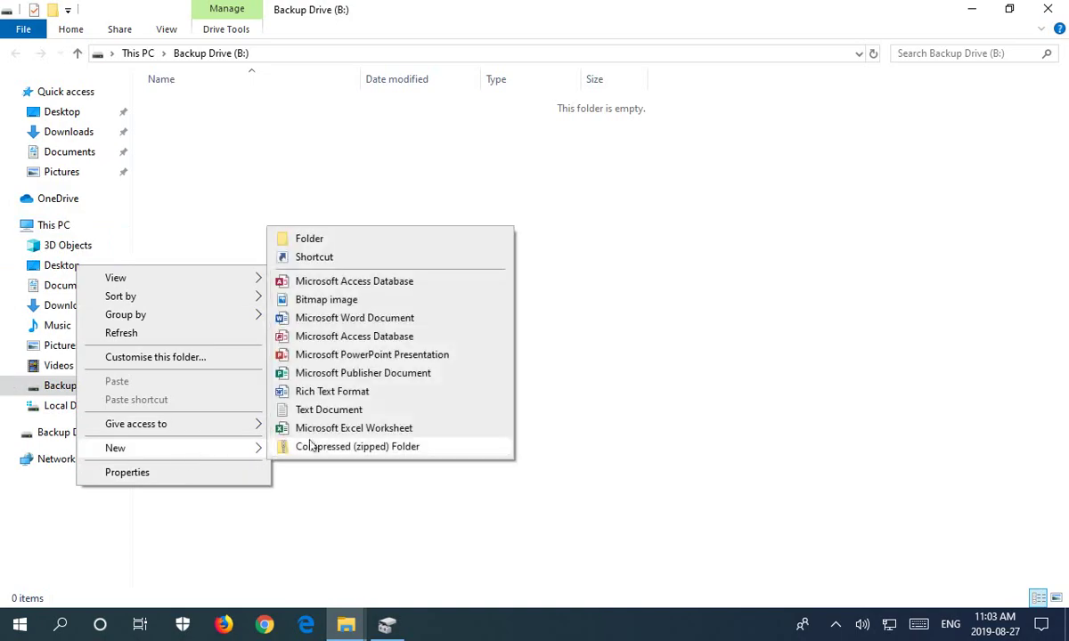
left_click(337, 413)
type("test.txt")
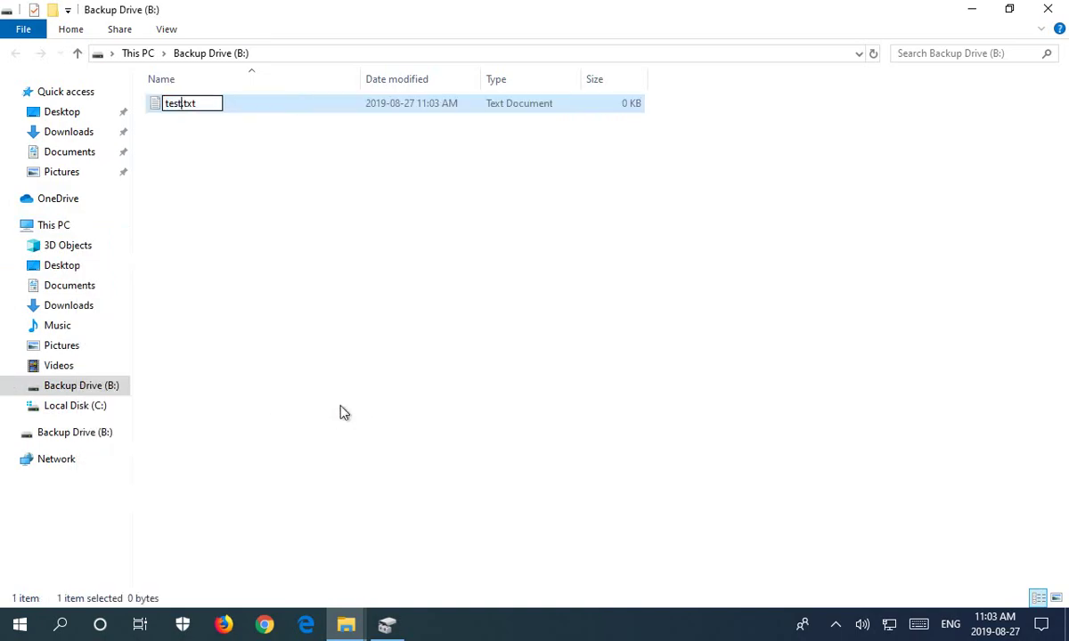
key("Return")
left_click(326, 323)
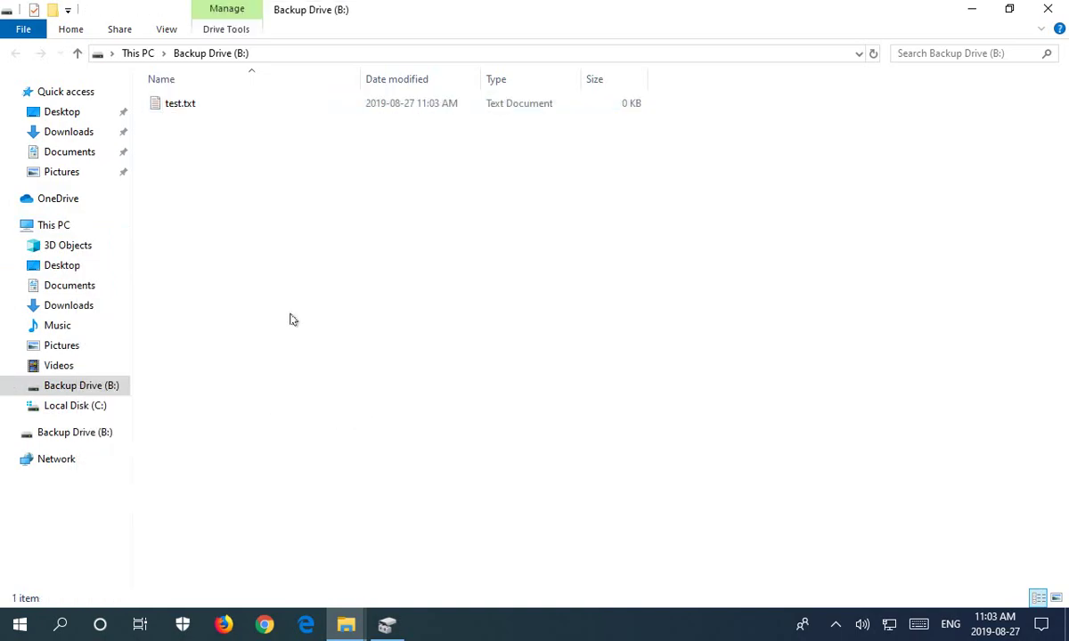
Step: Write "Hello World" in test.txt, then save and close the file
double_click(180, 111)
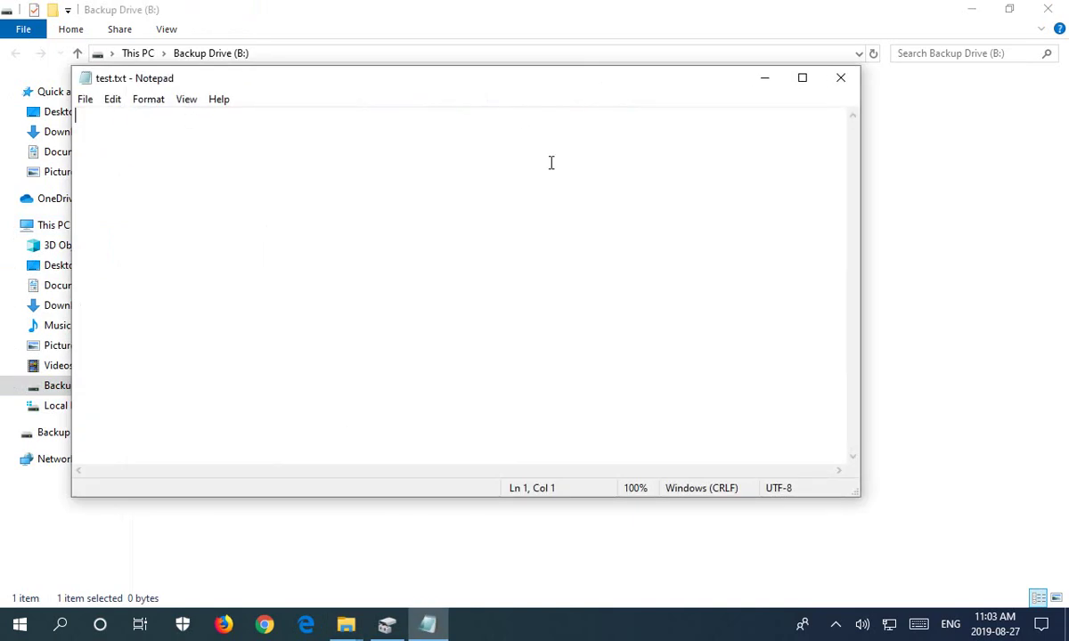
type("Hello ")
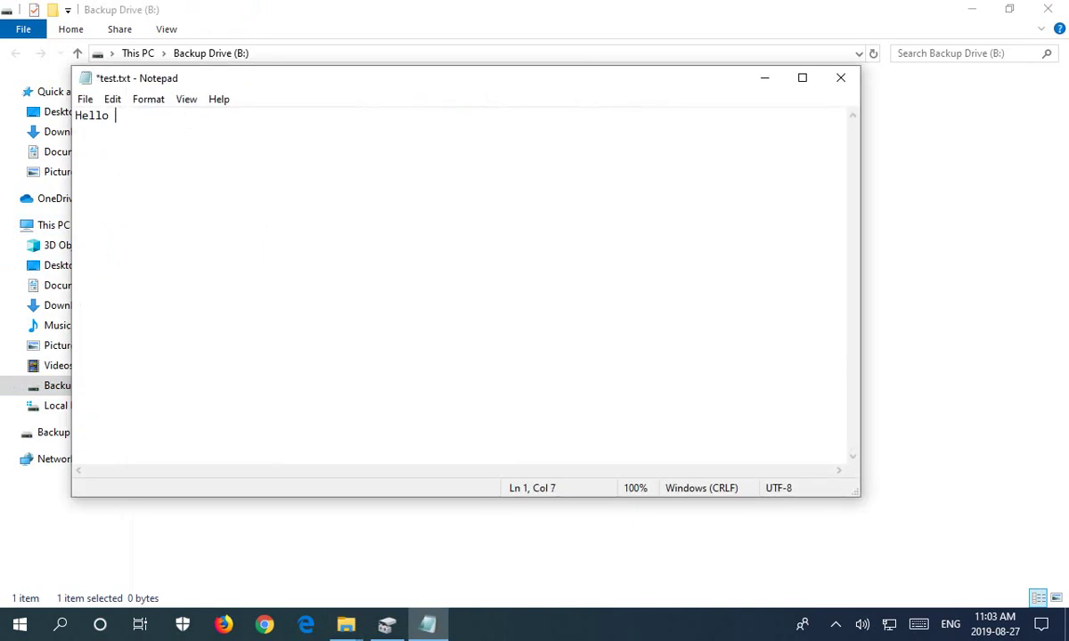
type("World")
left_click(85, 99)
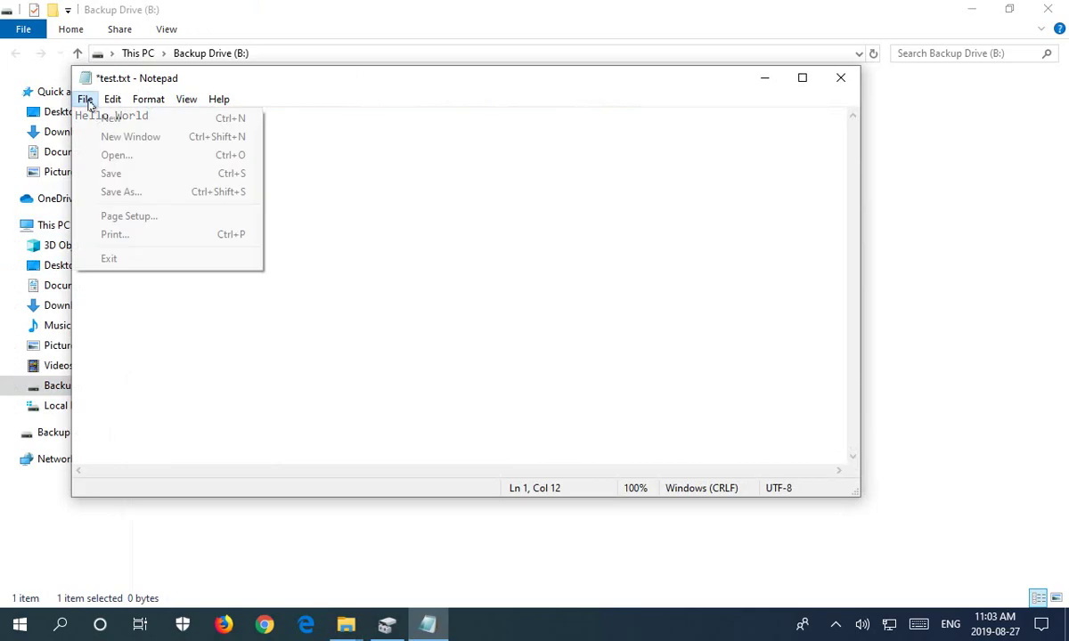
left_click(130, 172)
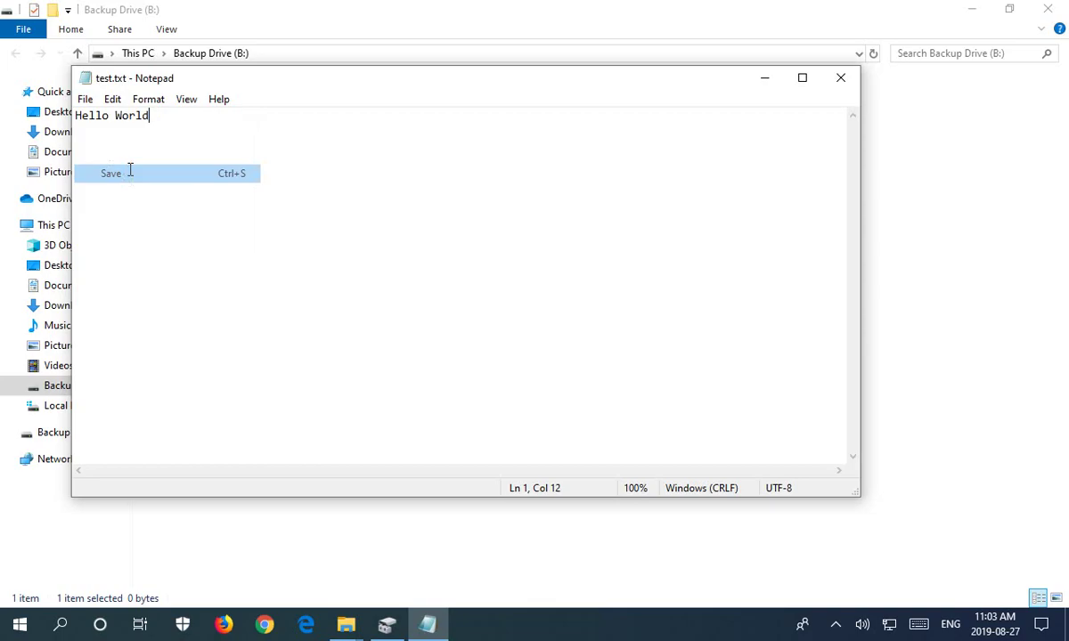
left_click(840, 80)
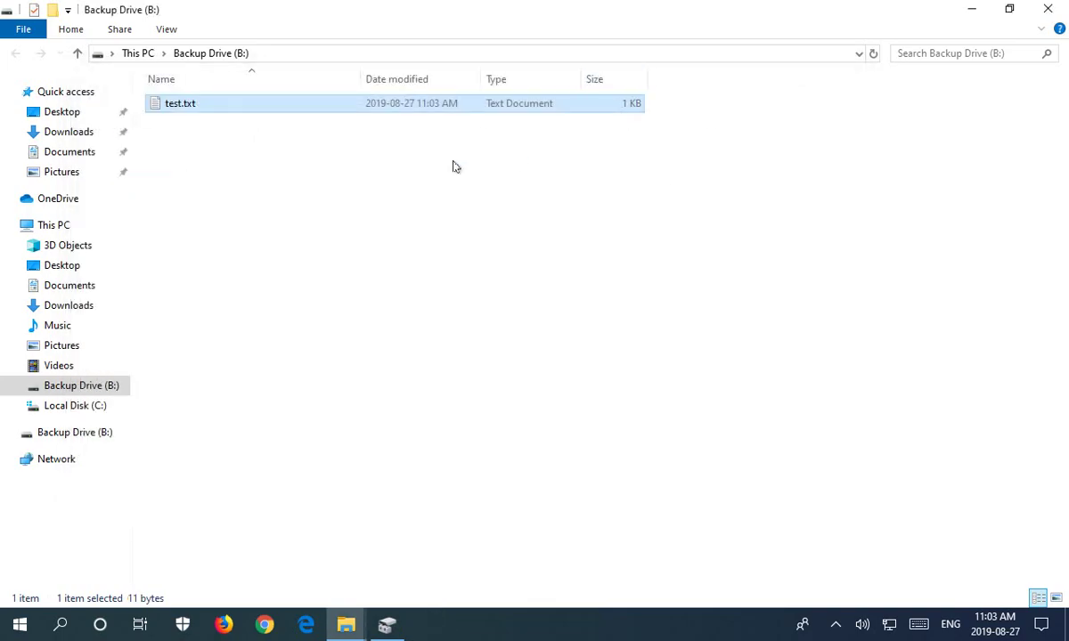
left_click(419, 209)
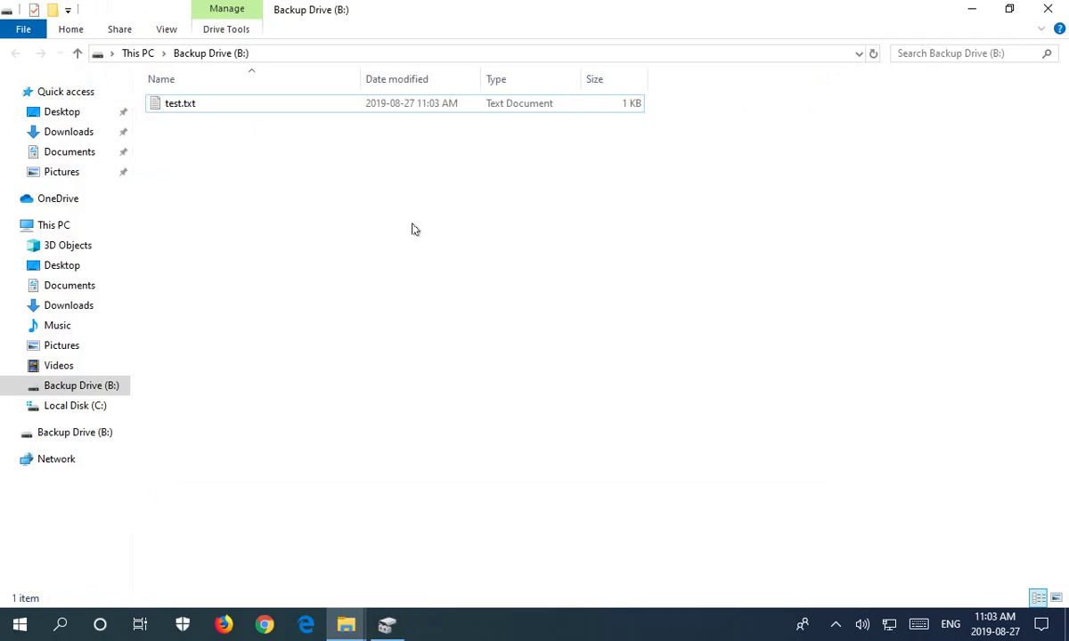